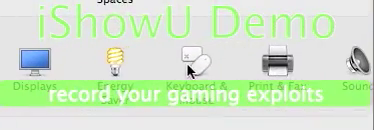
Step: Open the Mouse tab of the Keyboard & Mouse preferences
left_click(189, 72)
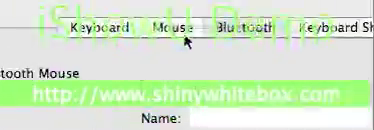
left_click(186, 38)
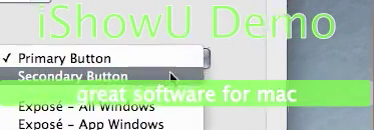
Step: Assign Secondary Button to the right mouse button and test it on the desktop
left_click(185, 72)
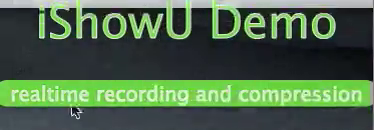
right_click(139, 79)
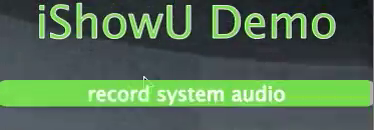